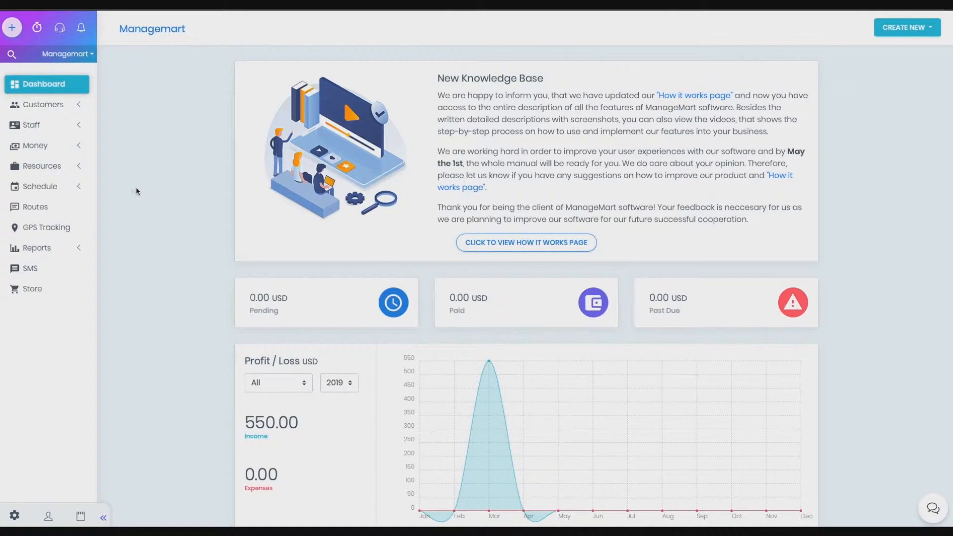
Open the list of recurring tasks in the schedule.
click(70, 187)
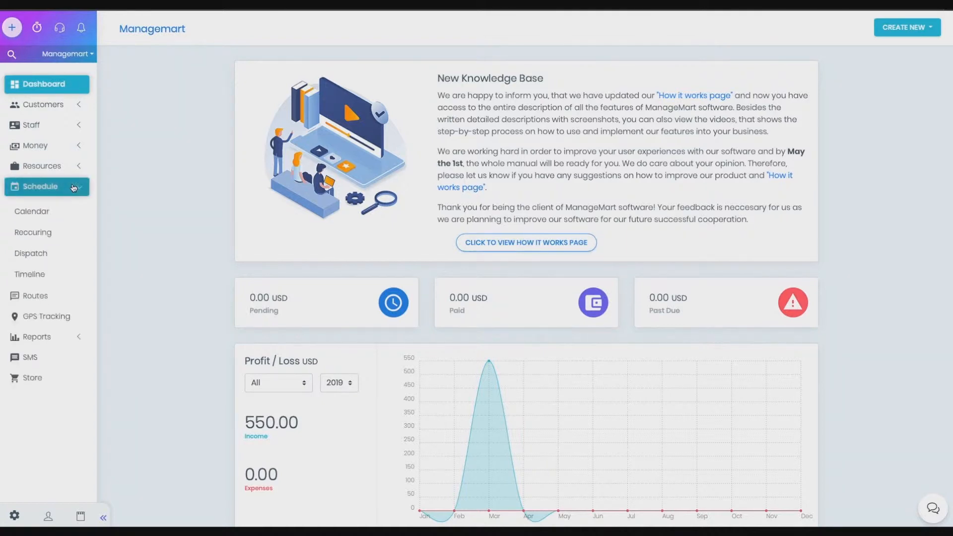
click(44, 235)
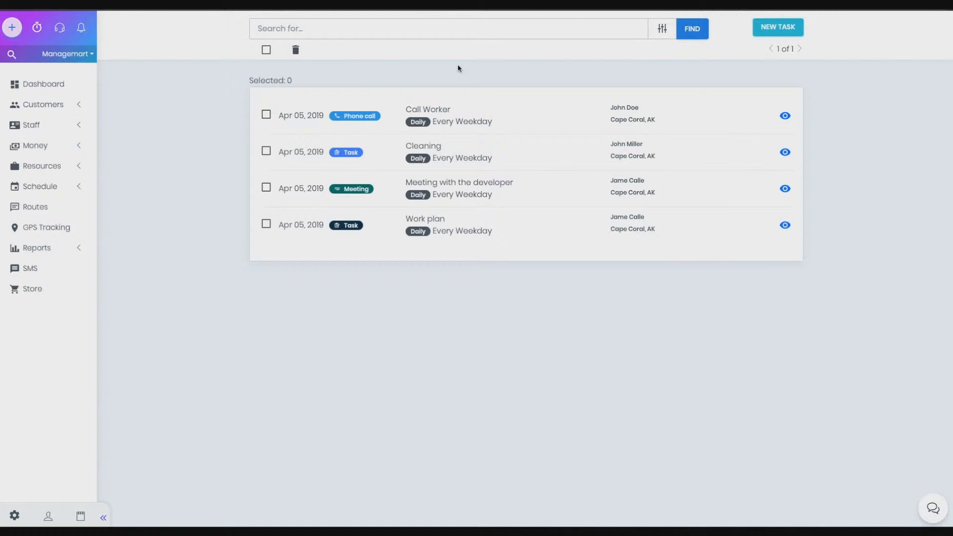
Search the recurring tasks for "cleaning" and clear the search to show the full list again.
click(306, 30)
text(cleaning)
key(Return)
drag(442, 109, 407, 94)
click(410, 89)
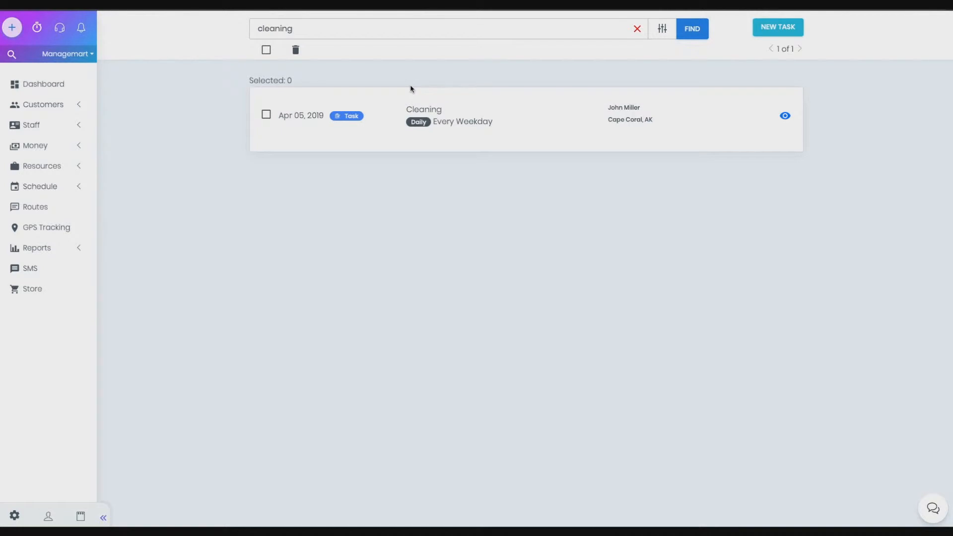
click(638, 30)
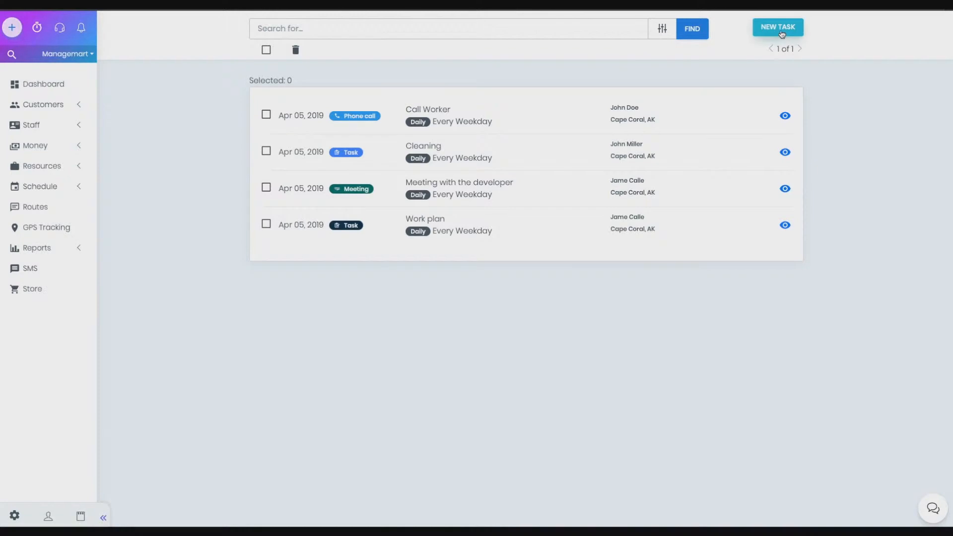
click(781, 34)
click(816, 117)
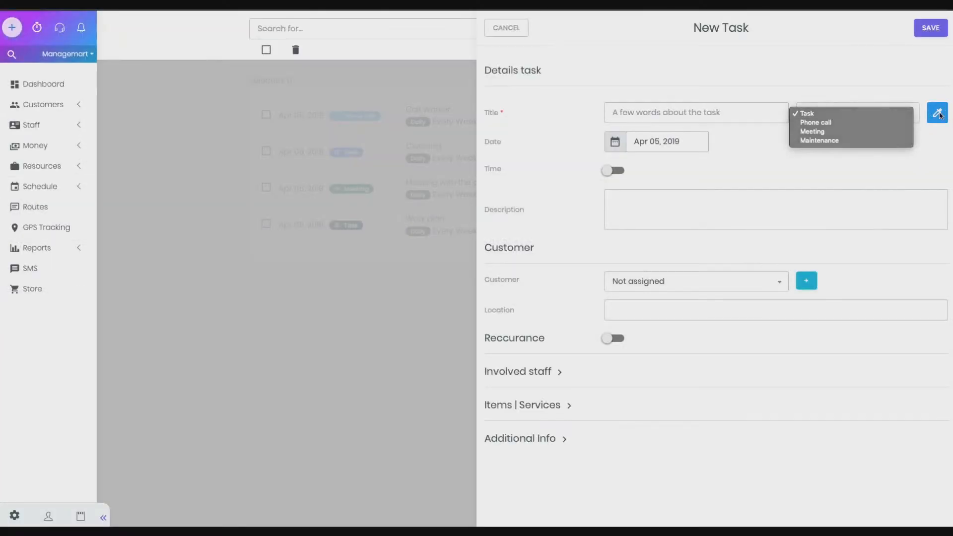
click(909, 209)
click(939, 113)
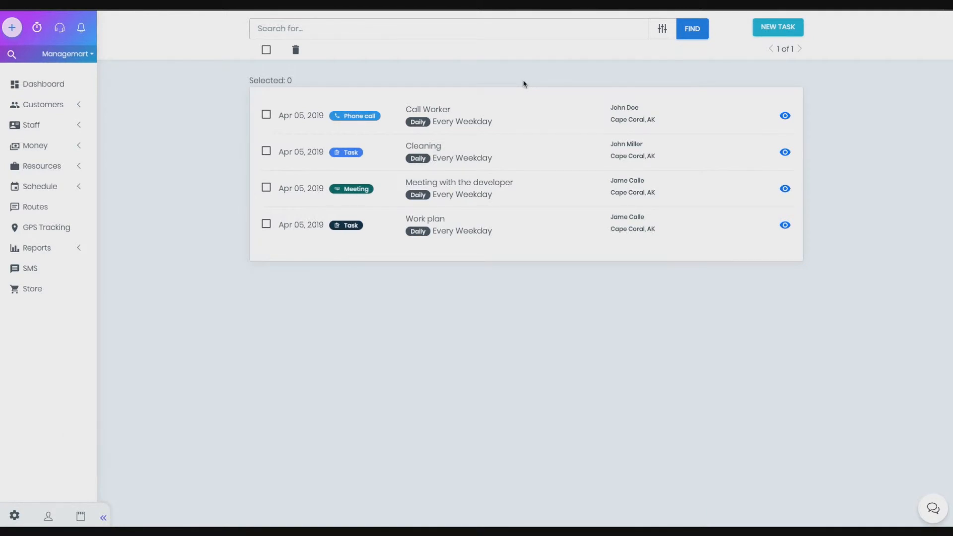
Start a new task titled "Call 911" with the type Phone call and an orange-red colour label.
click(778, 28)
click(619, 112)
text(Call 911)
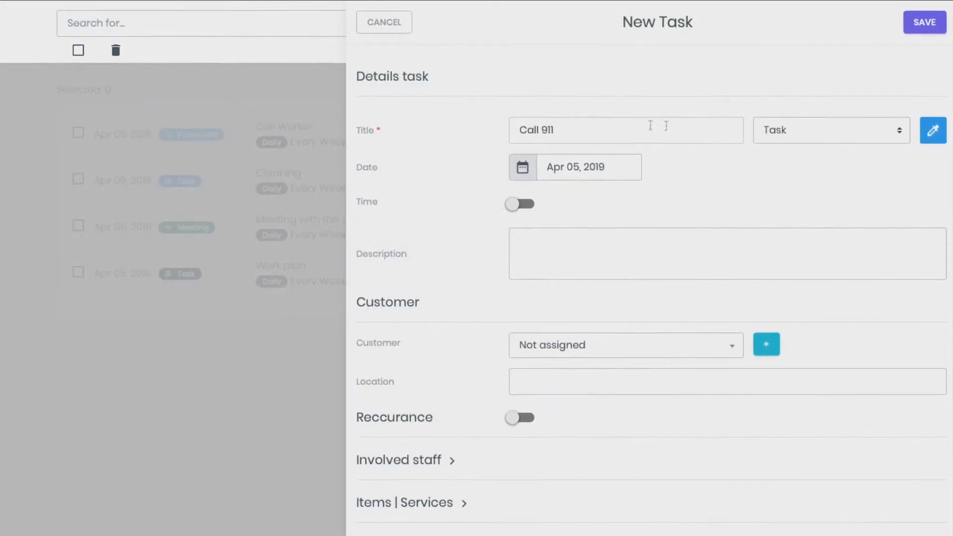
click(782, 129)
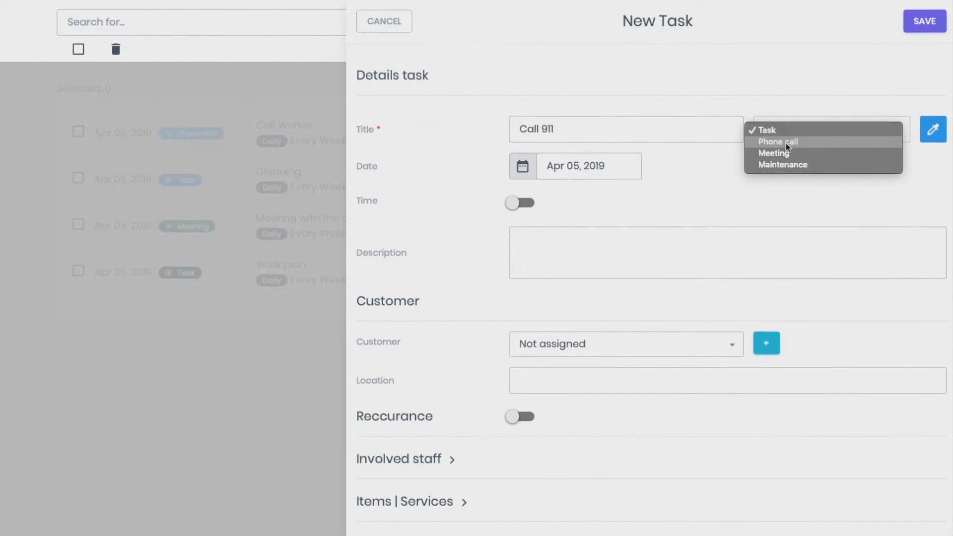
click(806, 144)
click(926, 137)
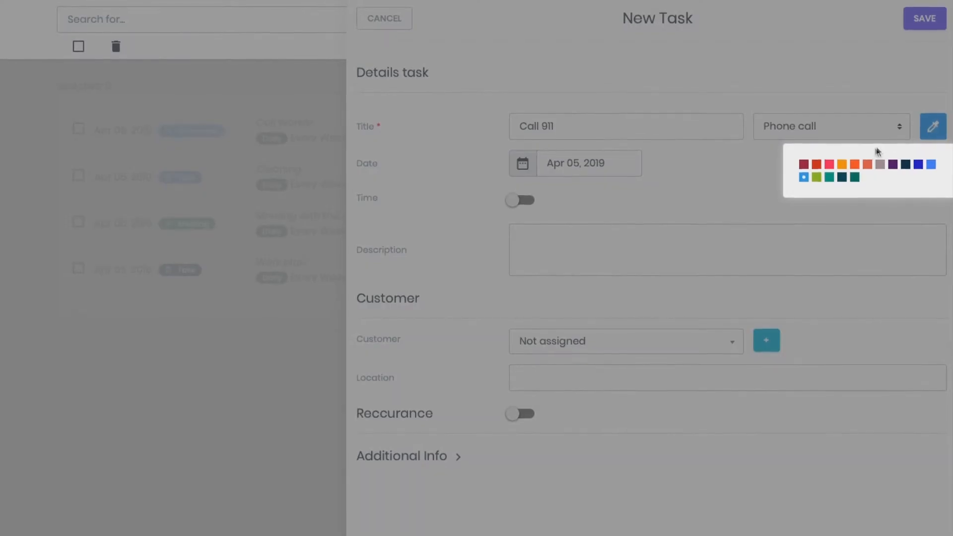
click(868, 169)
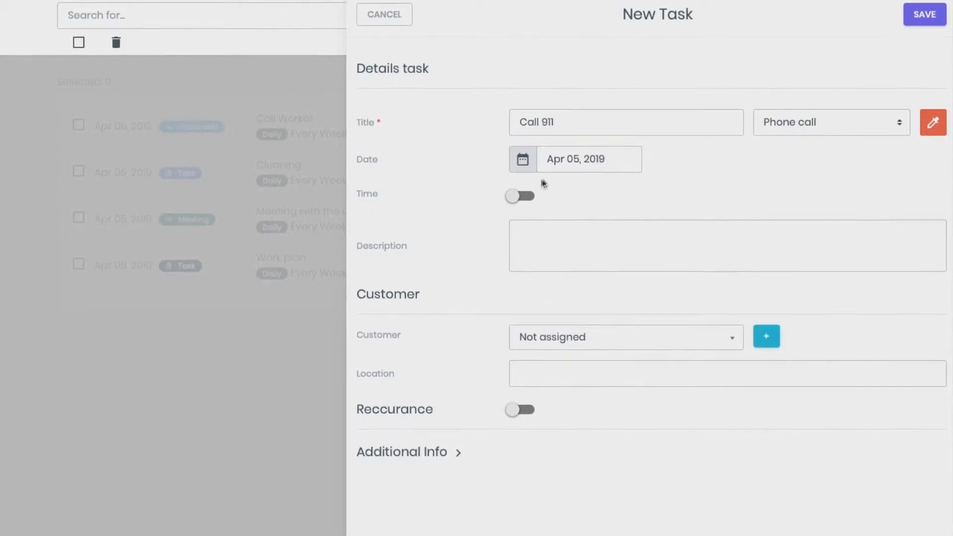
Enable a time for the task and enter "Description" as its description.
click(522, 191)
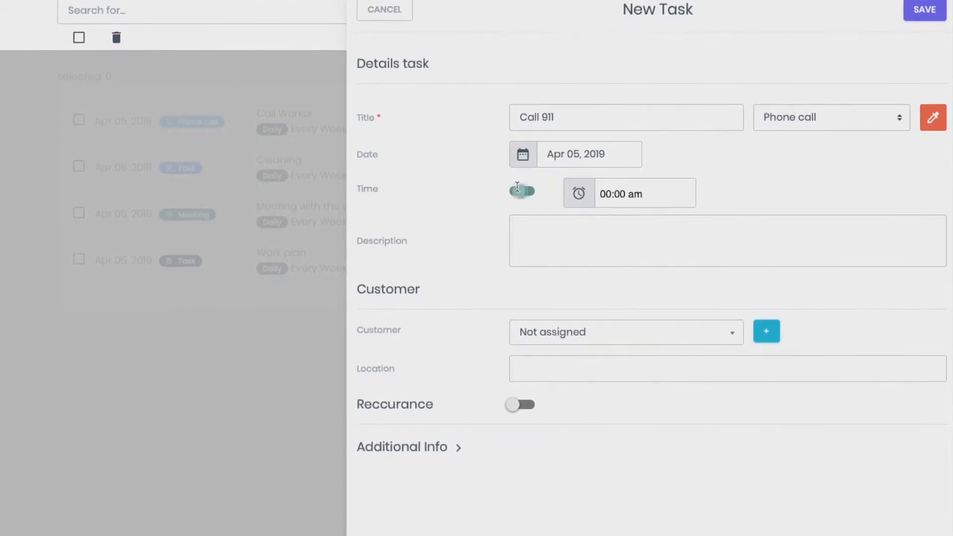
click(524, 222)
text(Descri)
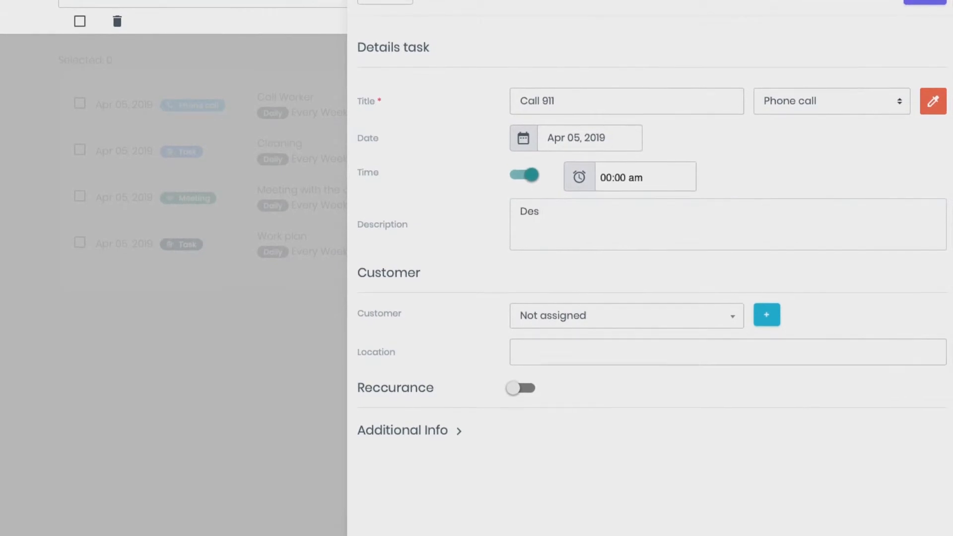
text(ption)
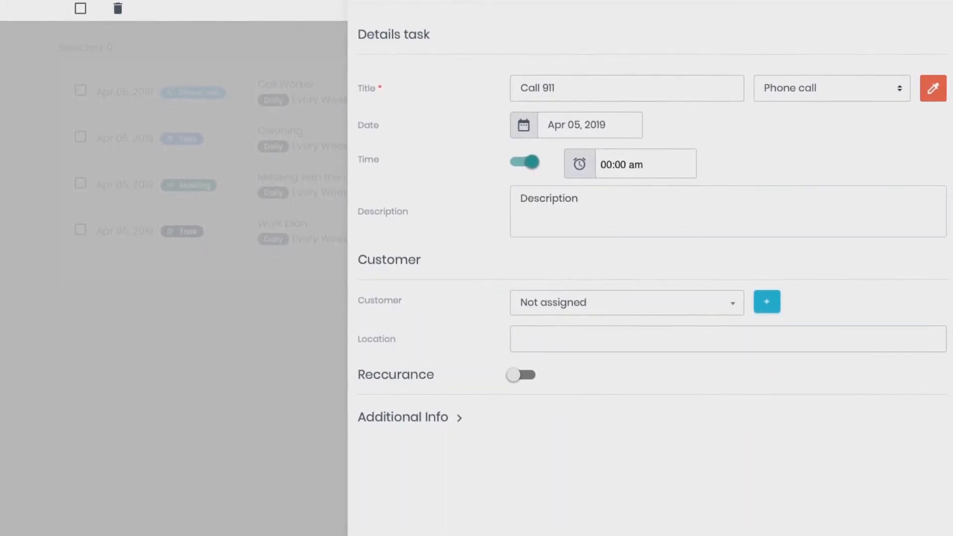
Assign the first listed customer to the task without an asset, and link that customer's contract.
click(552, 299)
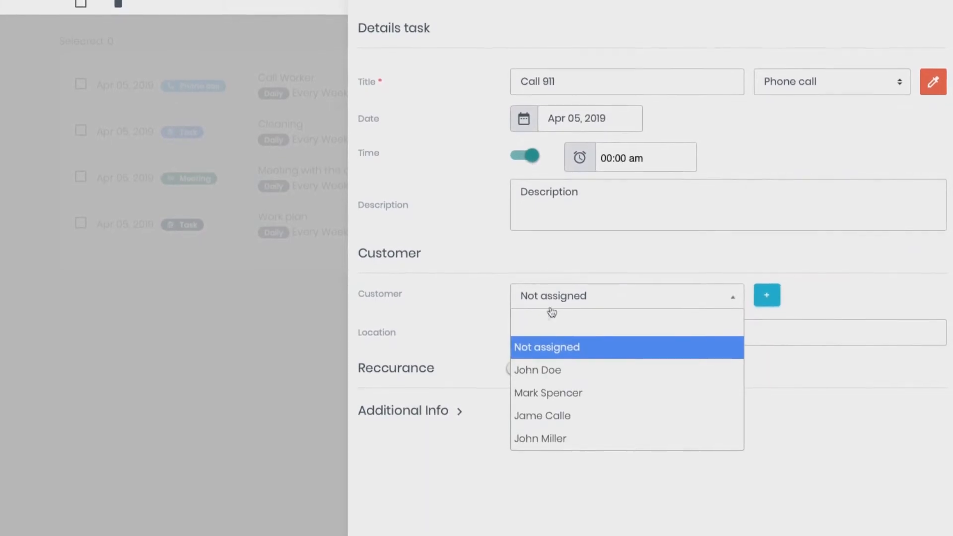
click(549, 370)
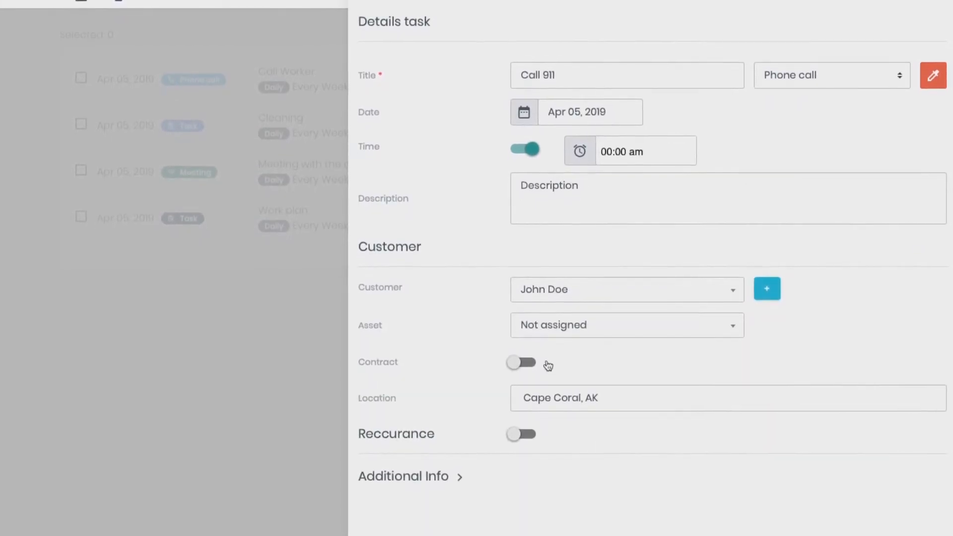
click(560, 325)
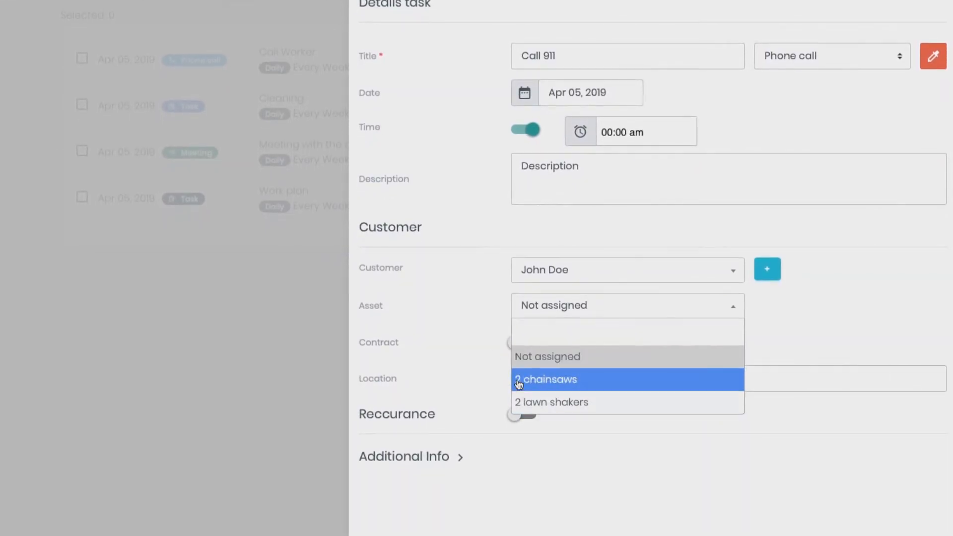
click(462, 313)
click(523, 339)
click(592, 333)
click(595, 342)
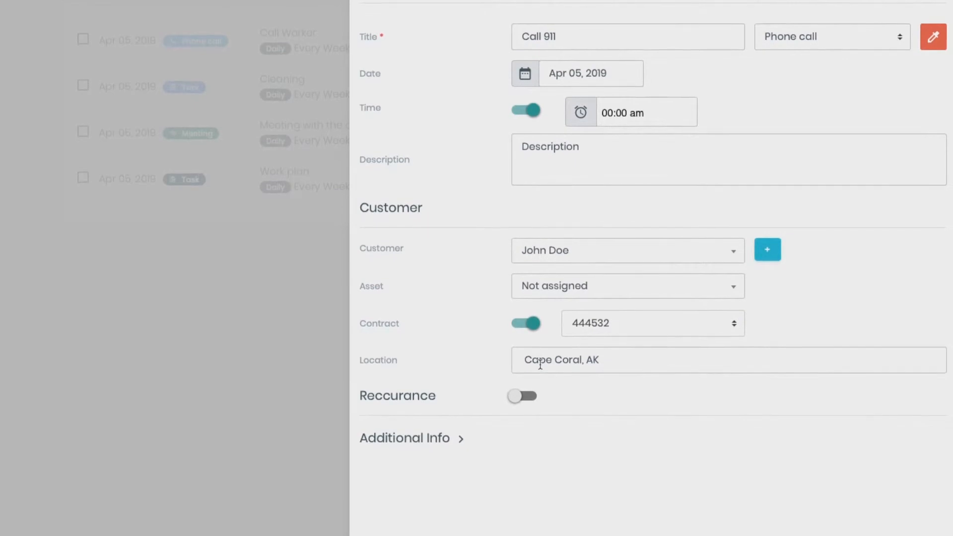
Turn on recurrence for the task, repeating weekly on Thursday and ending after a date.
click(516, 393)
scroll(519, 395, down, 2)
scroll(519, 394, down, 1)
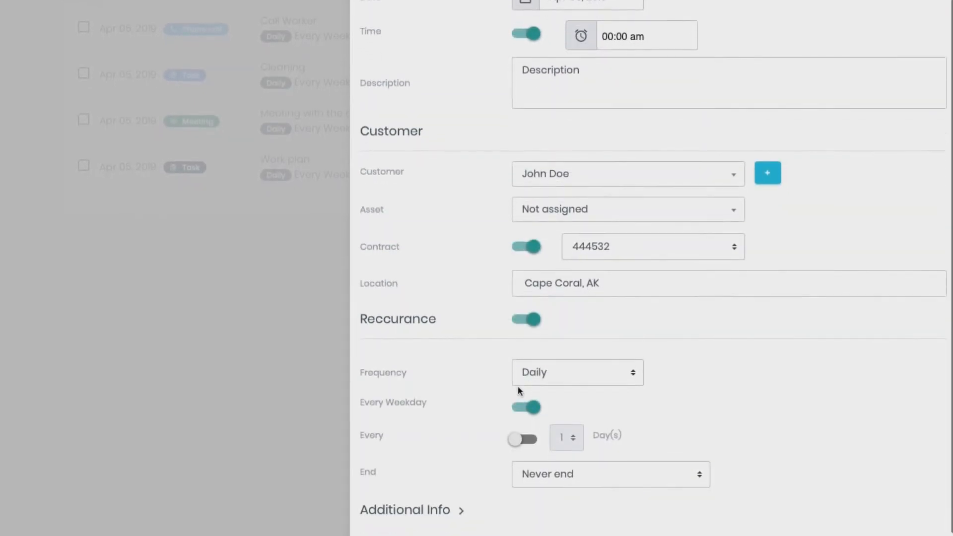
click(540, 375)
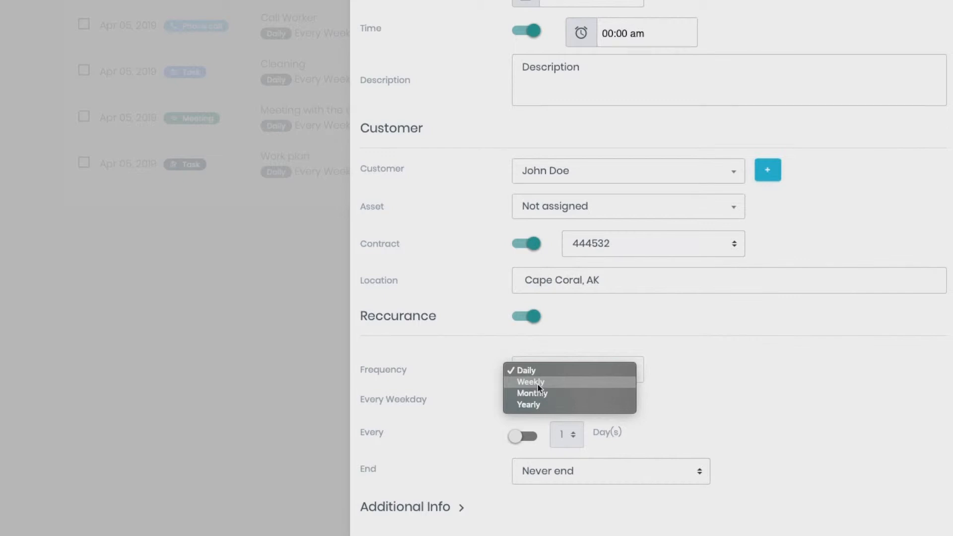
click(537, 382)
scroll(541, 392, down, 2)
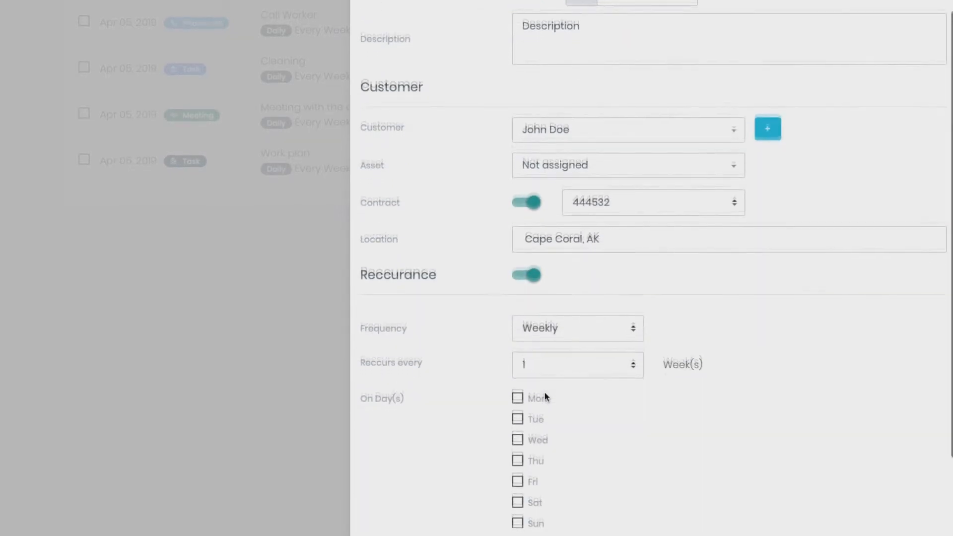
scroll(545, 397, down, 2)
click(518, 380)
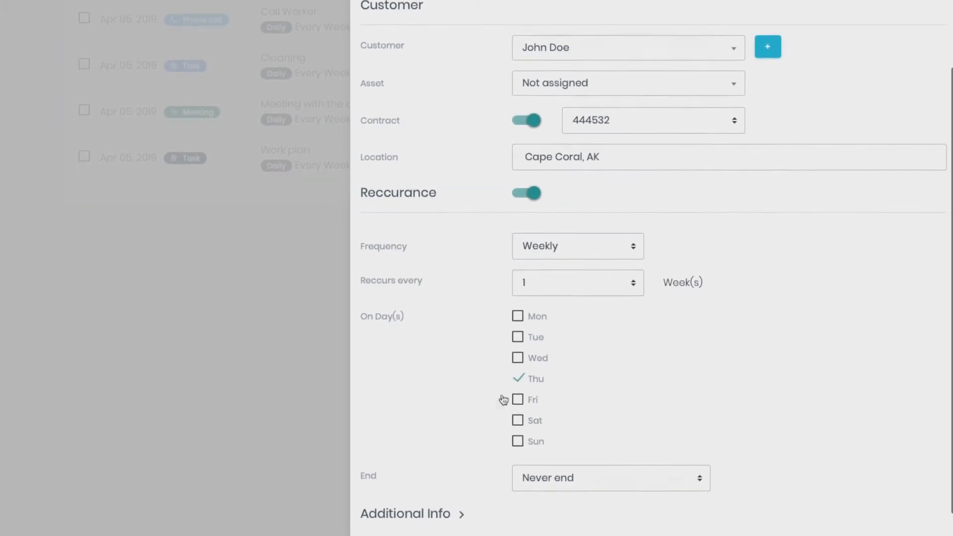
scroll(502, 403, down, 1)
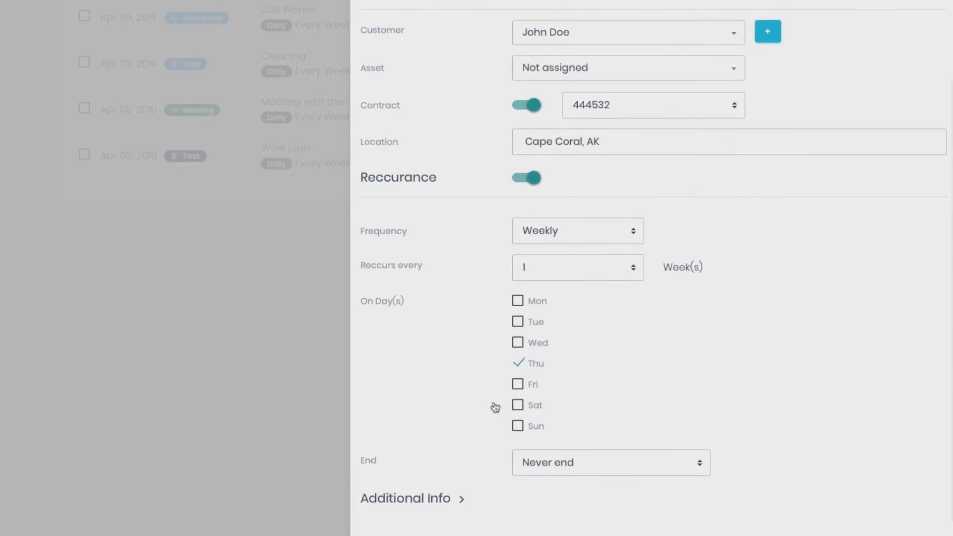
click(548, 459)
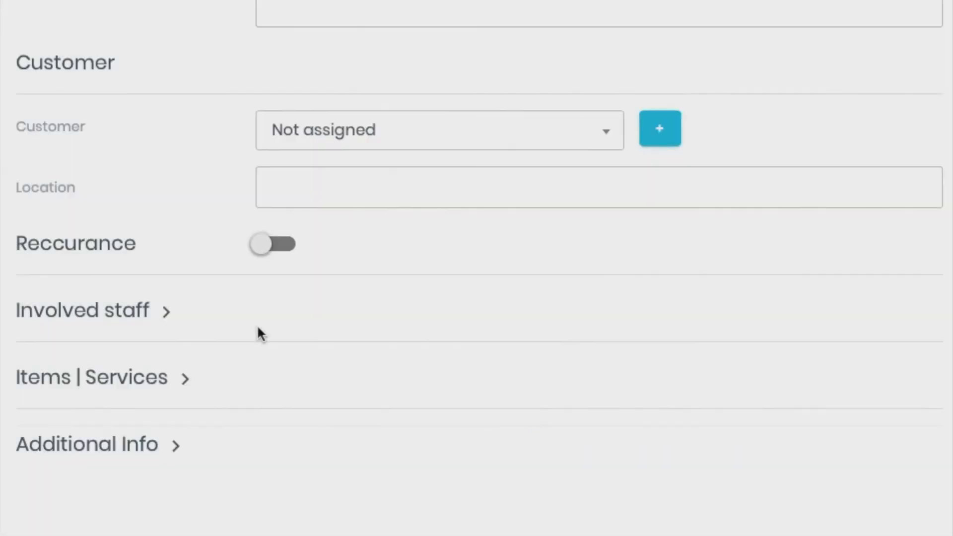
Expand the involved staff section of a new task and examine the crew choices.
click(141, 328)
scroll(139, 326, down, 5)
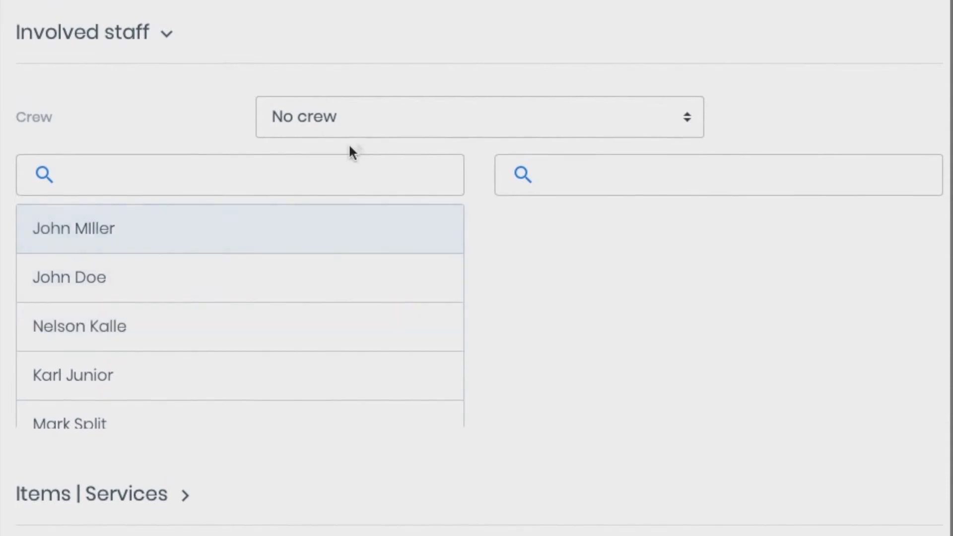
click(383, 120)
click(361, 139)
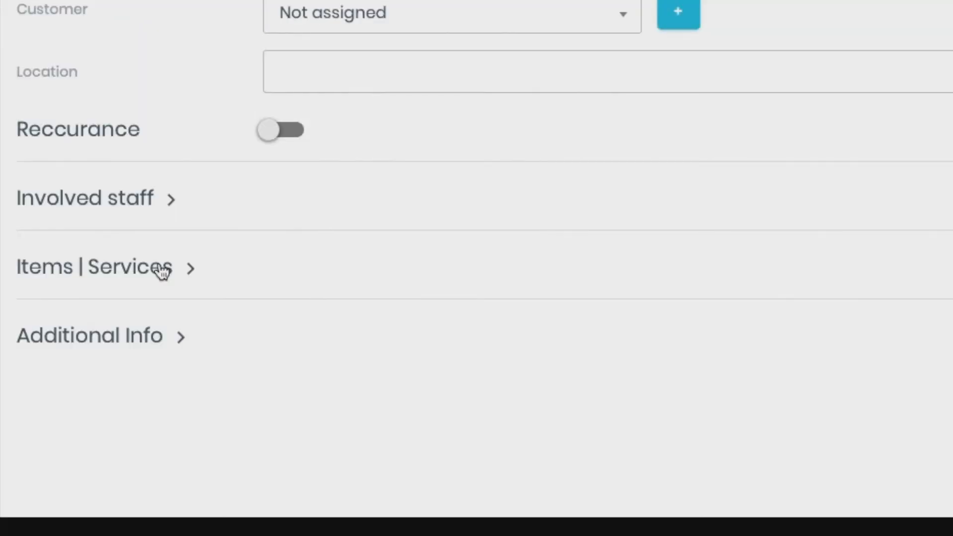
Add the service "2 Single Cuts" to the task's items and services.
click(162, 272)
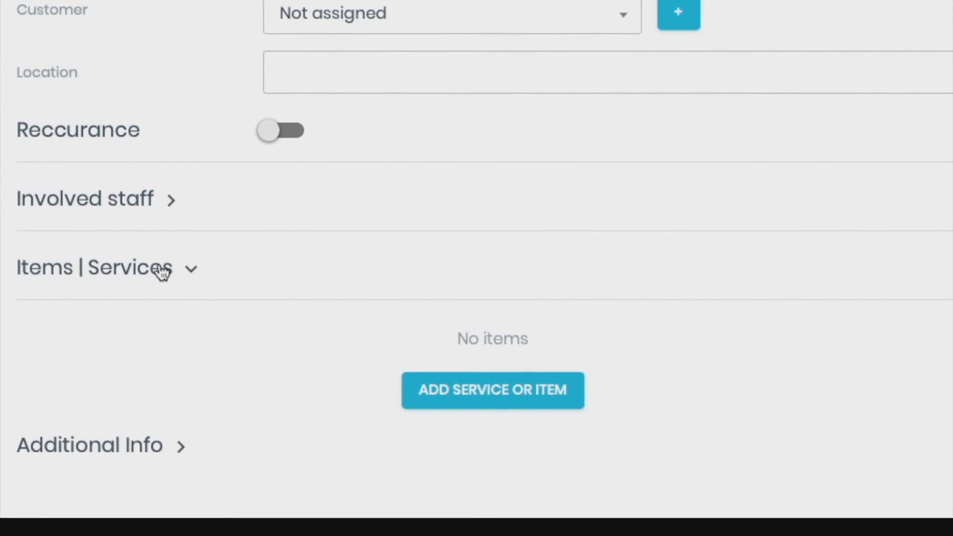
click(497, 397)
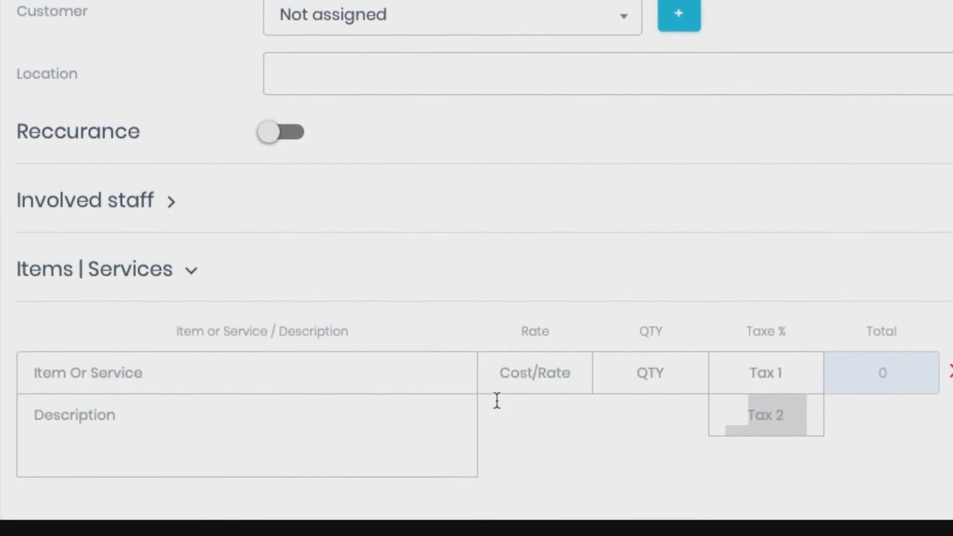
click(237, 386)
text(2 s)
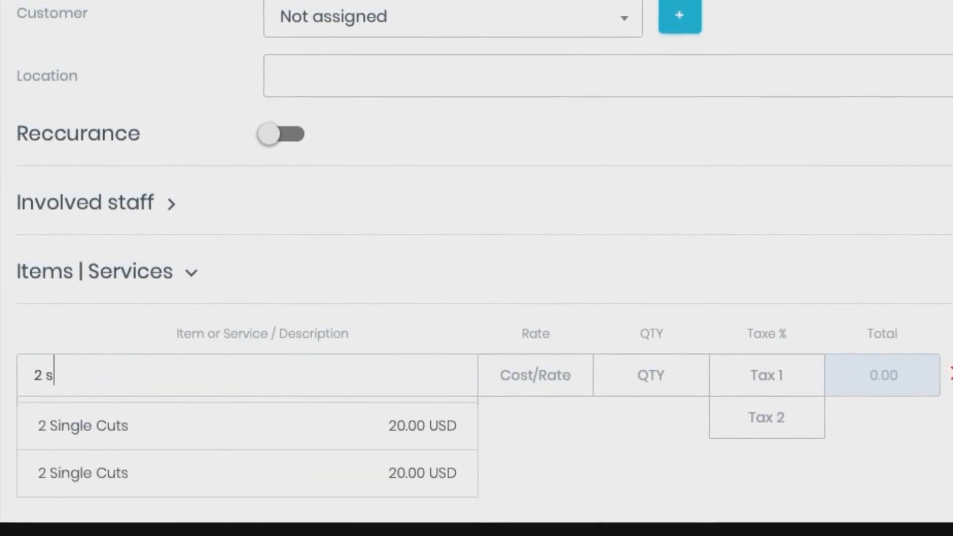
click(221, 428)
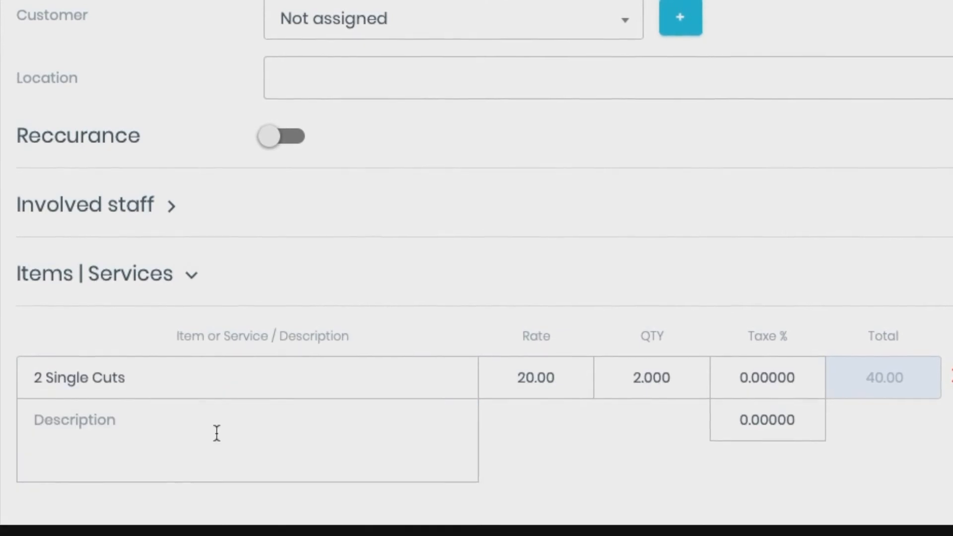
Set the "2 Single Cuts" service's rate to 30.00 and its quantity to 3.
click(528, 381)
key(BackSpace)
text(3)
click(640, 380)
key(BackSpace)
text(3)
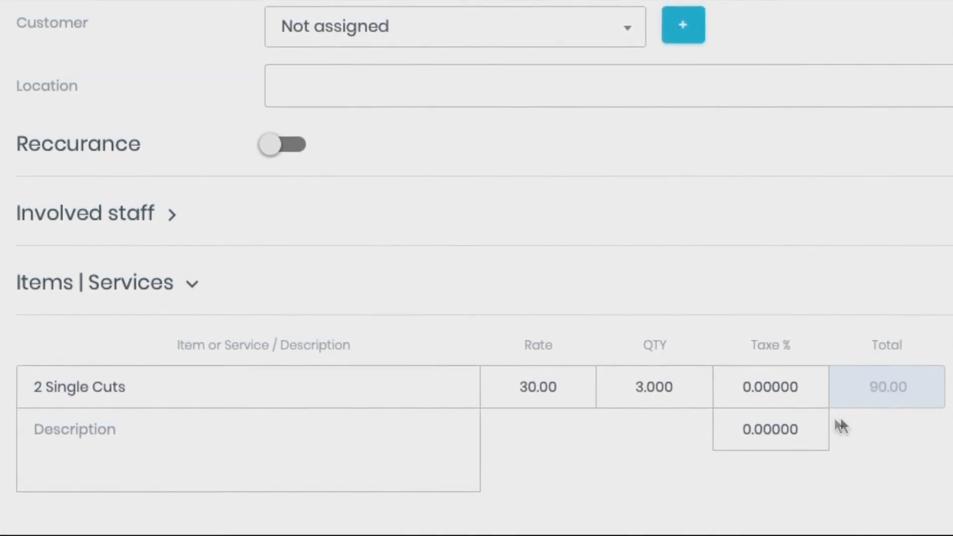
Expand the additional info of the Call 911 task, leave its custom field empty, and save the task.
scroll(840, 416, down, 1)
scroll(814, 417, down, 2)
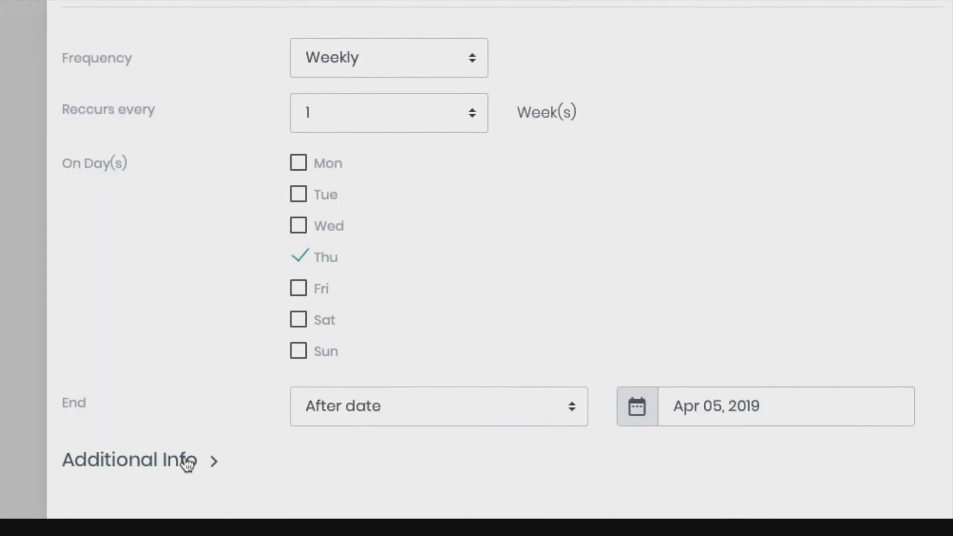
click(193, 462)
scroll(193, 455, down, 2)
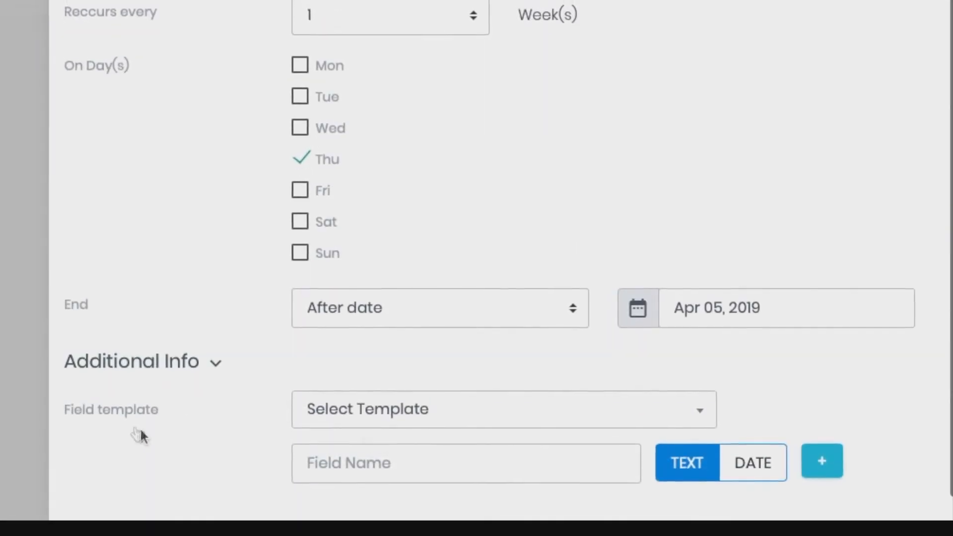
click(386, 470)
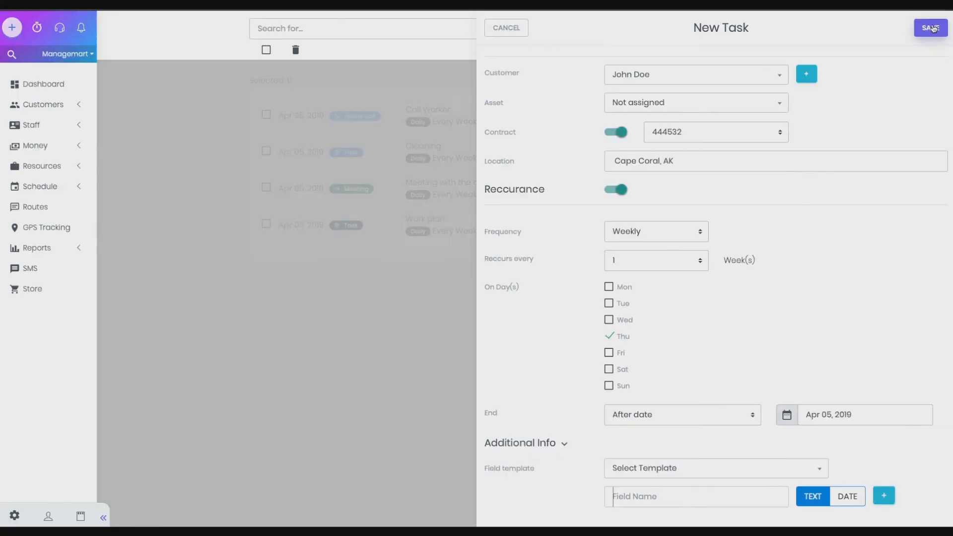
click(931, 28)
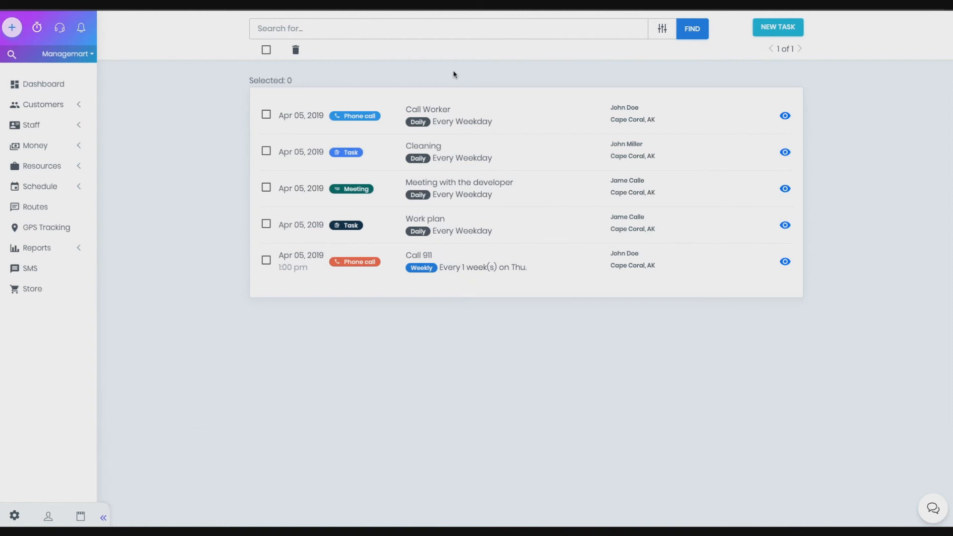
View the details of the recurring "Call Worker" task.
click(785, 116)
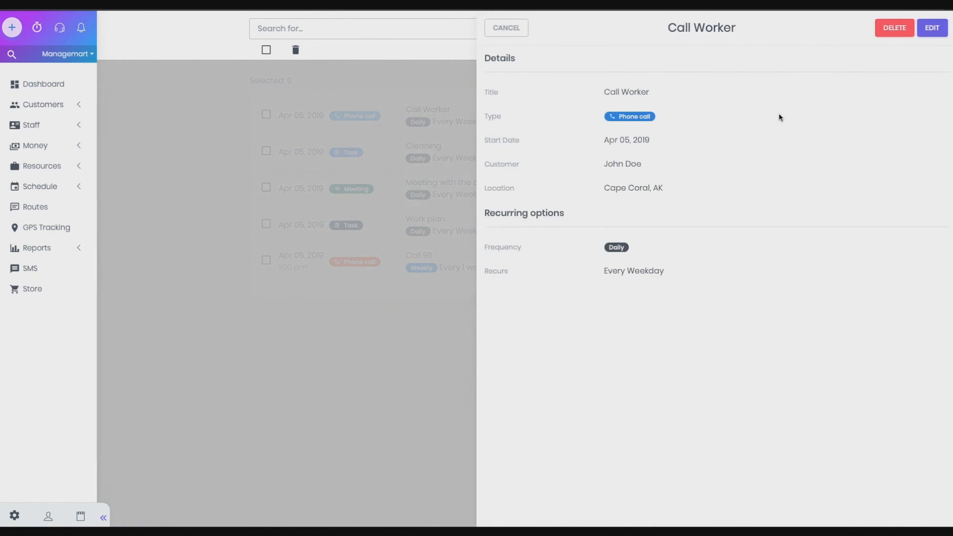
Change the recurring Call Worker task's date to Apr 06, 2019, save it, and close its details.
click(934, 30)
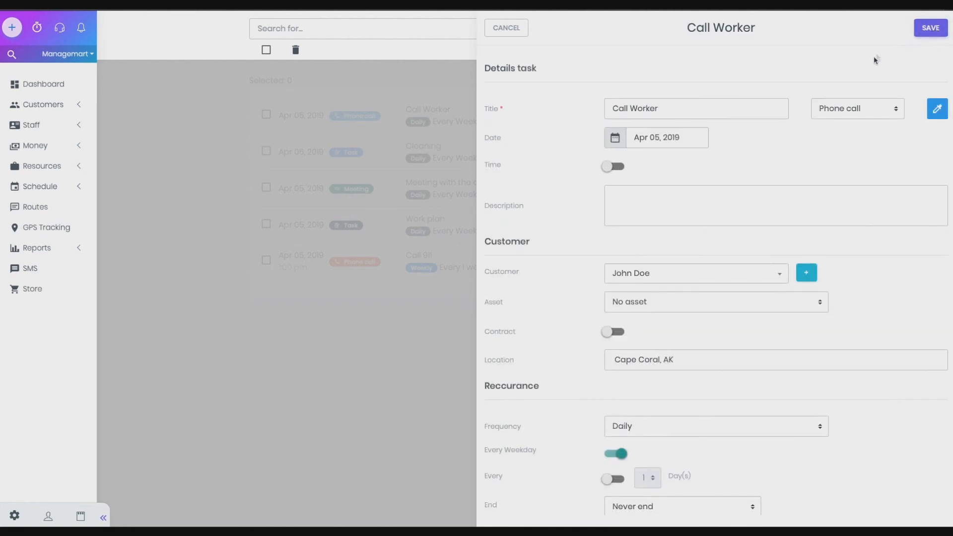
click(663, 140)
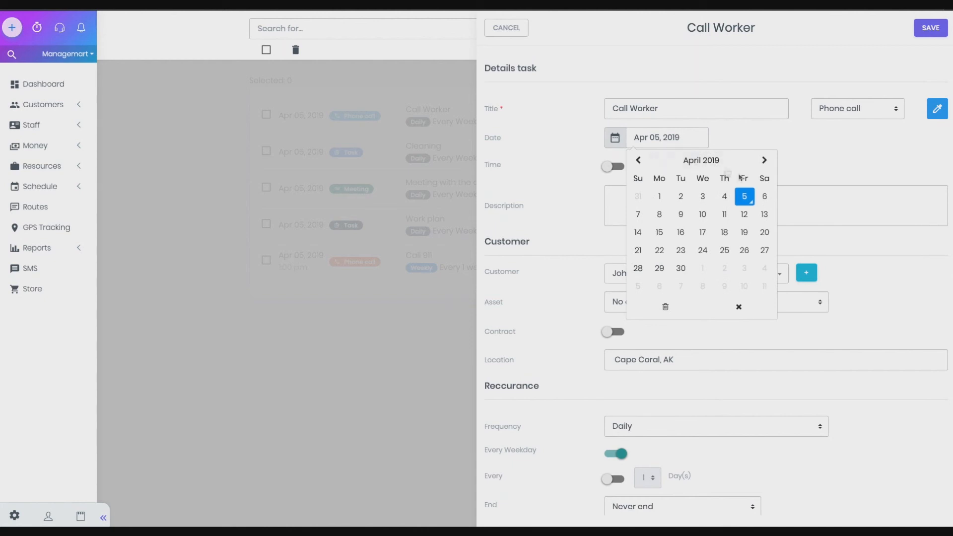
click(765, 196)
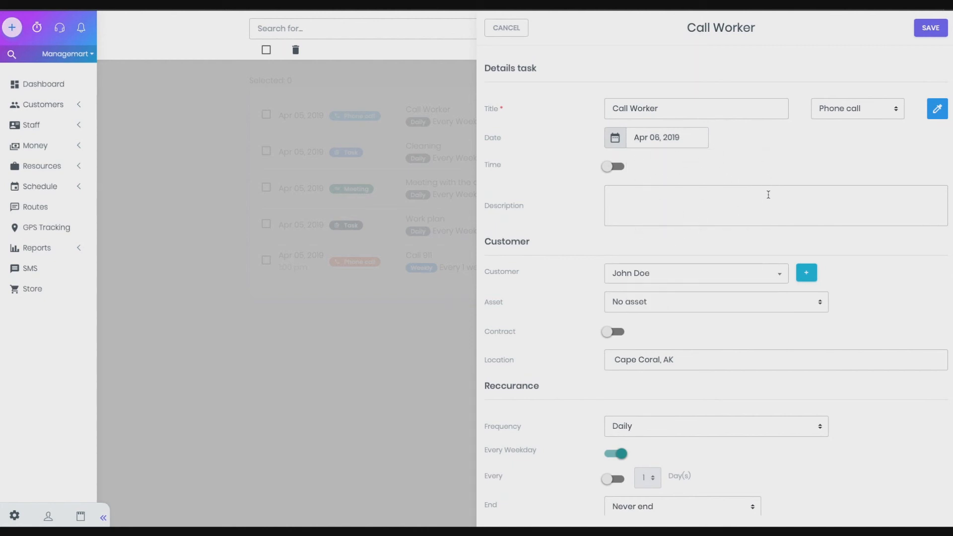
click(930, 29)
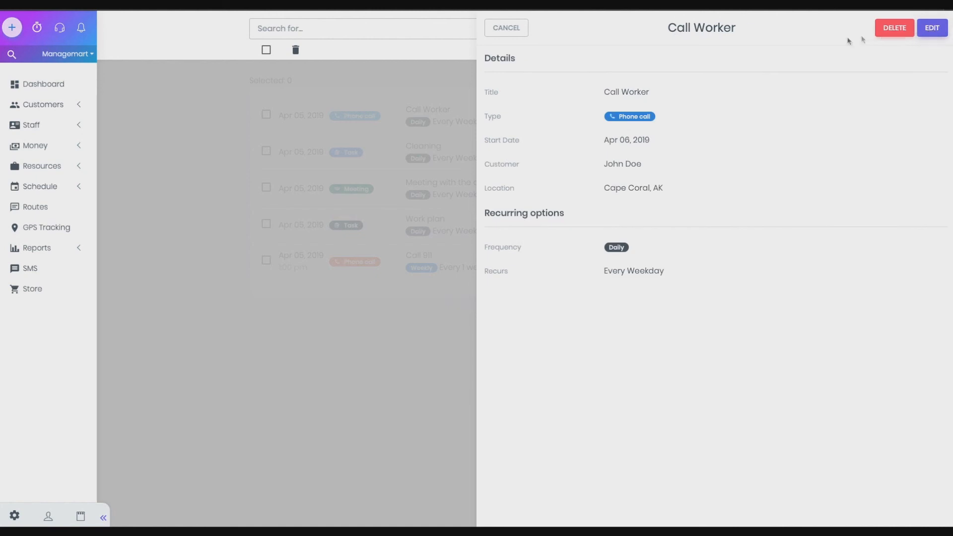
click(525, 30)
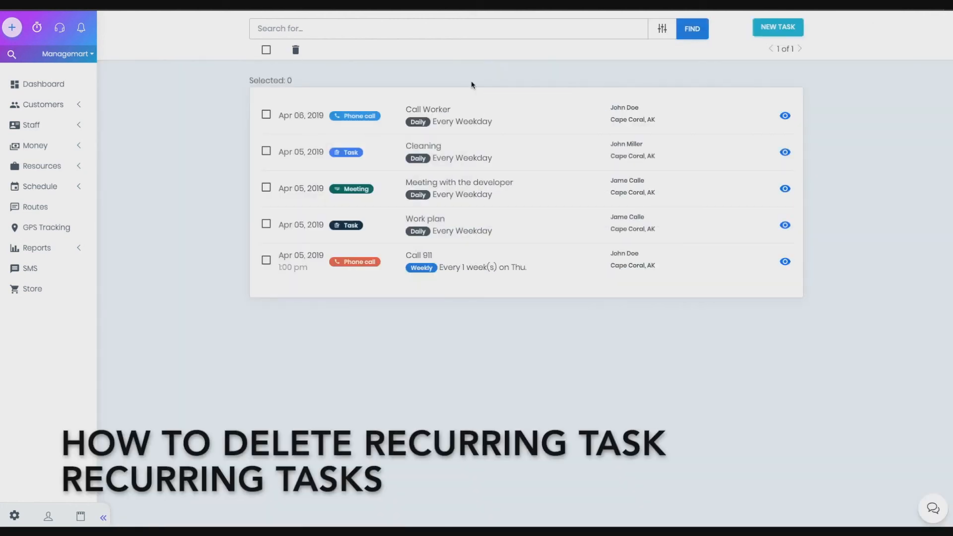
Delete the recurring Call Worker phone call from its details view and confirm the deletion.
click(785, 116)
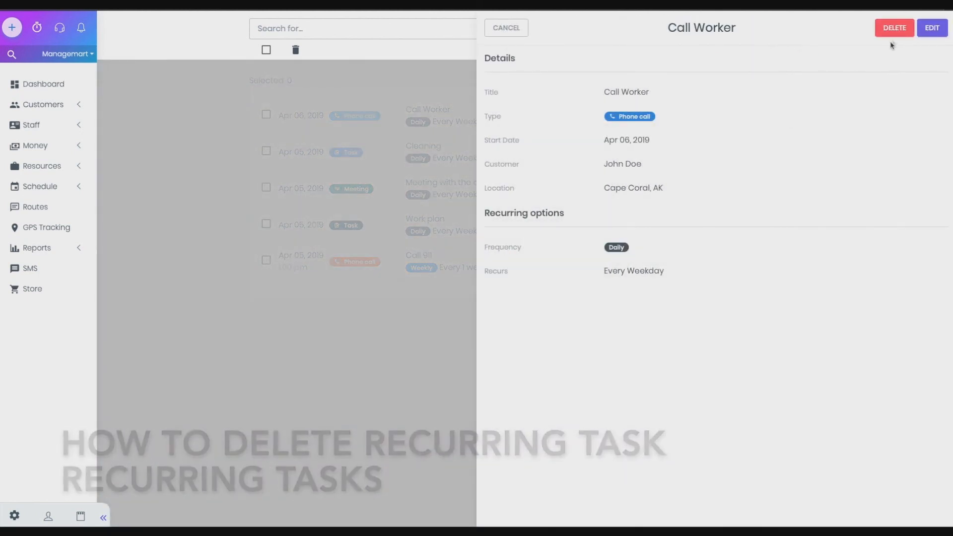
click(897, 30)
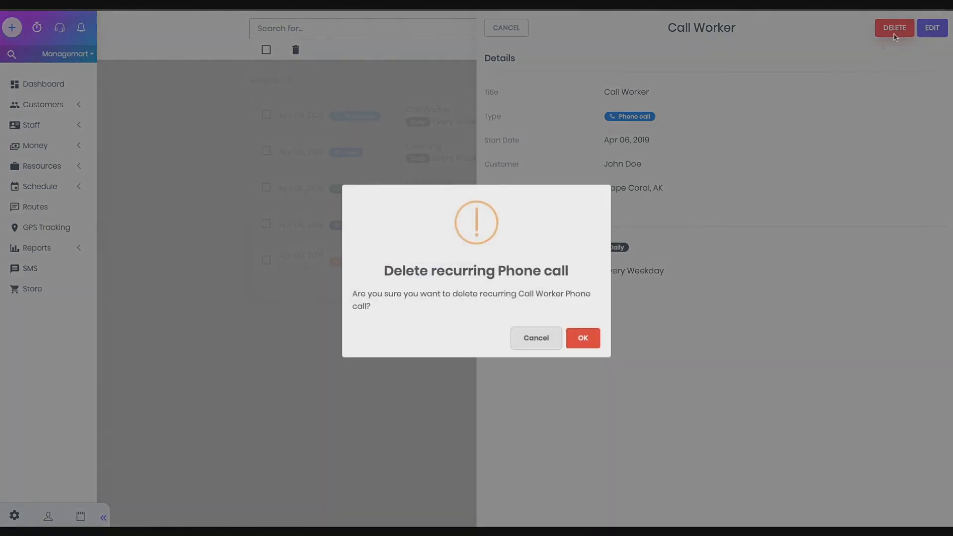
click(584, 338)
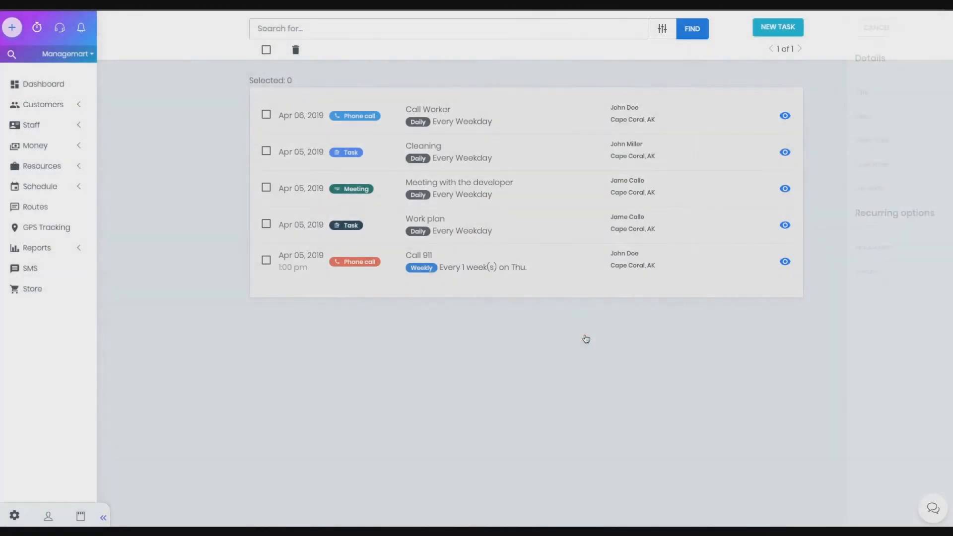
Select the recurring Cleaning task in the task list and delete it, confirming the deletion.
click(266, 114)
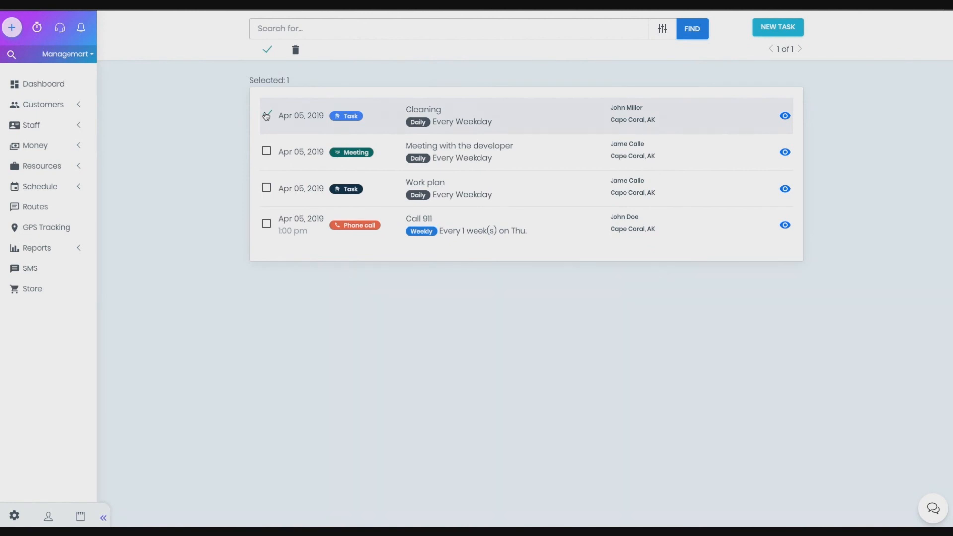
click(296, 50)
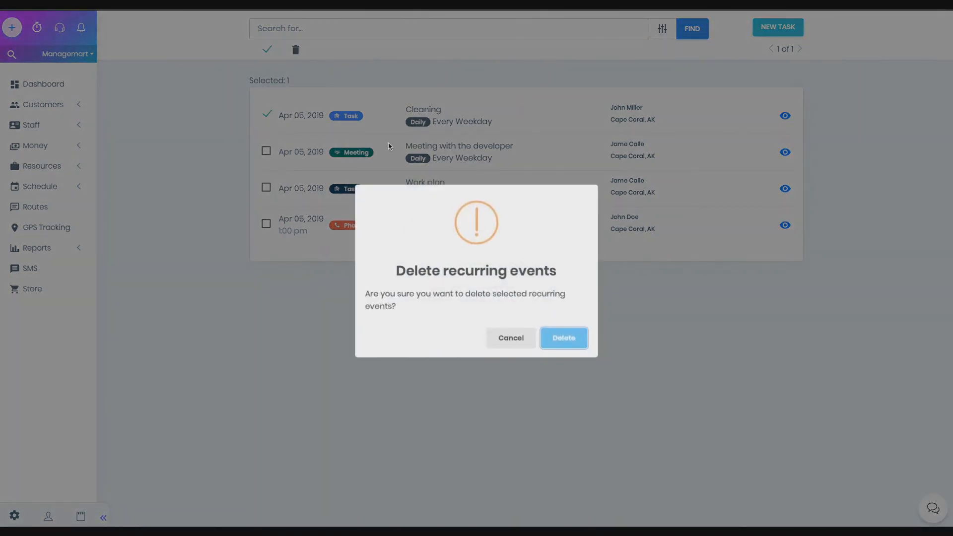
click(564, 337)
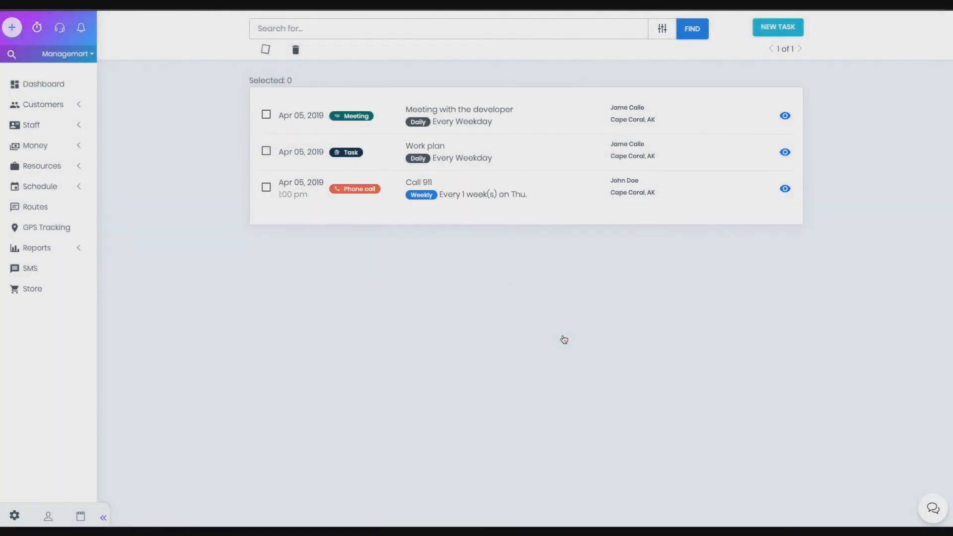